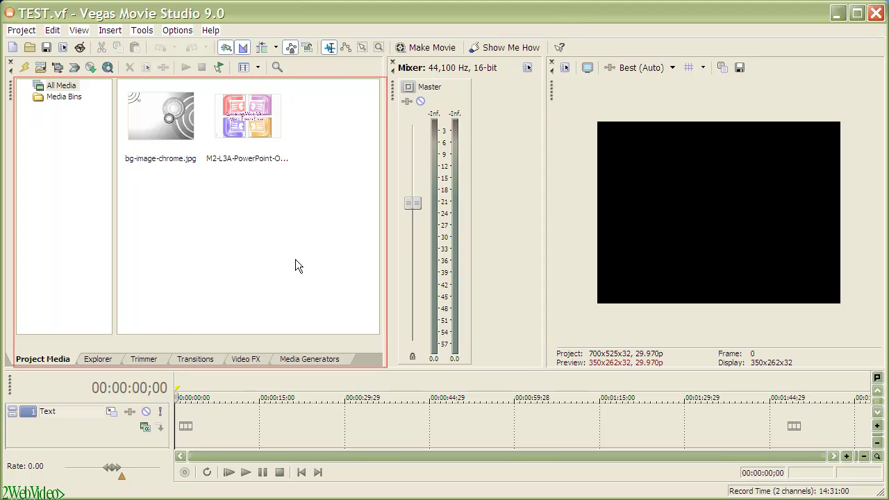
Browse the Explorer, Trimmer, Transitions, Video FX and Media Generators tabs, return to Project Media, and resize the timeline.
{"action": "left_click", "coordinate": [117, 358]}
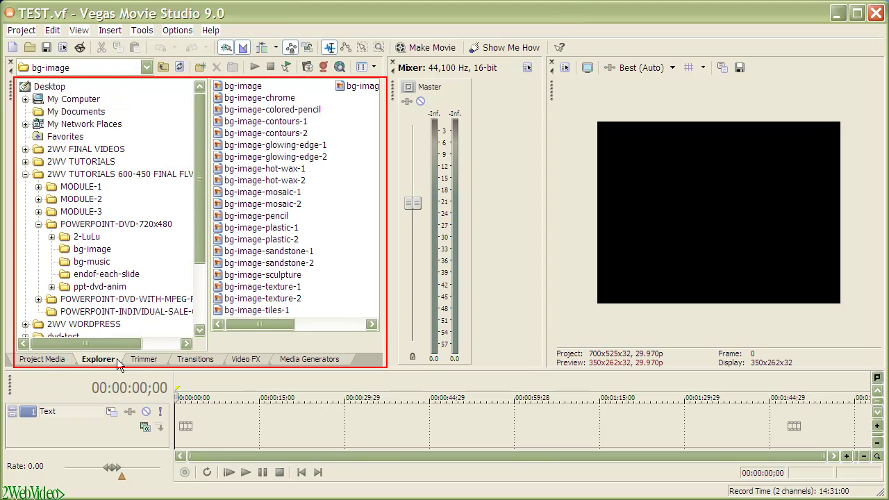
{"action": "left_click", "coordinate": [161, 358]}
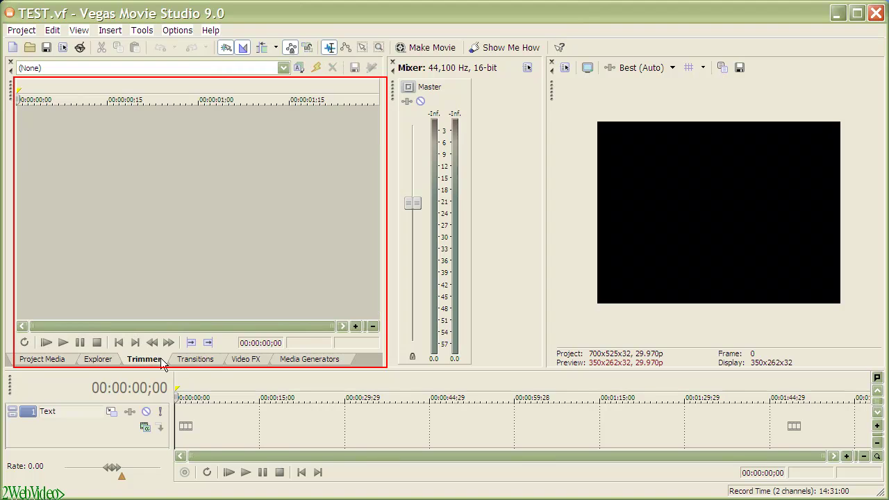
{"action": "left_click", "coordinate": [215, 358]}
{"action": "left_click", "coordinate": [265, 356]}
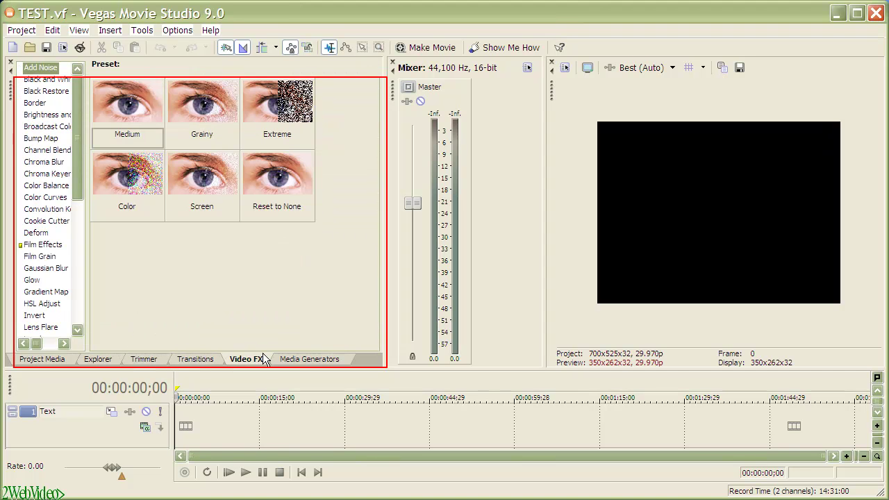
{"action": "left_click", "coordinate": [341, 357]}
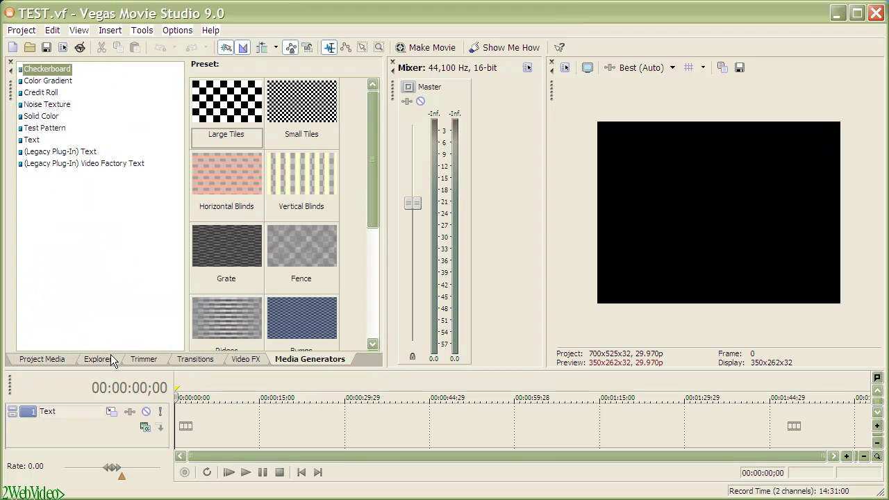
{"action": "left_click", "coordinate": [69, 361]}
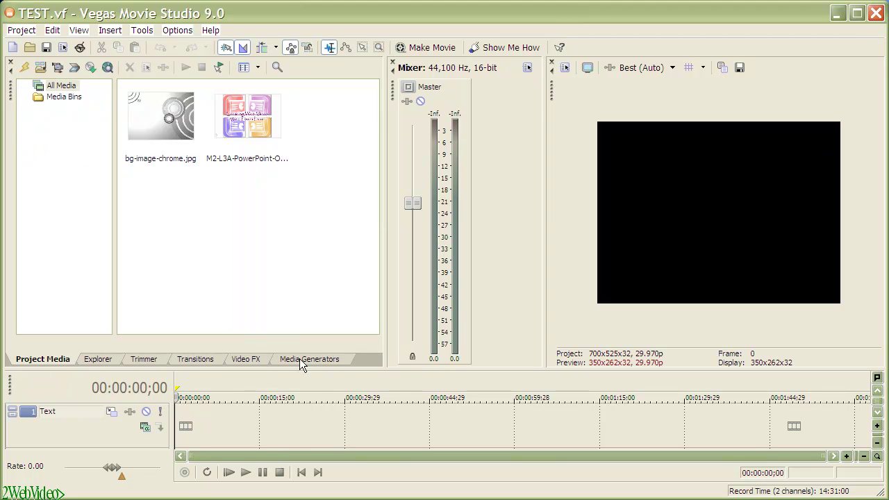
{"action": "left_click_drag", "start_coordinate": [492, 354], "coordinate": [491, 144]}
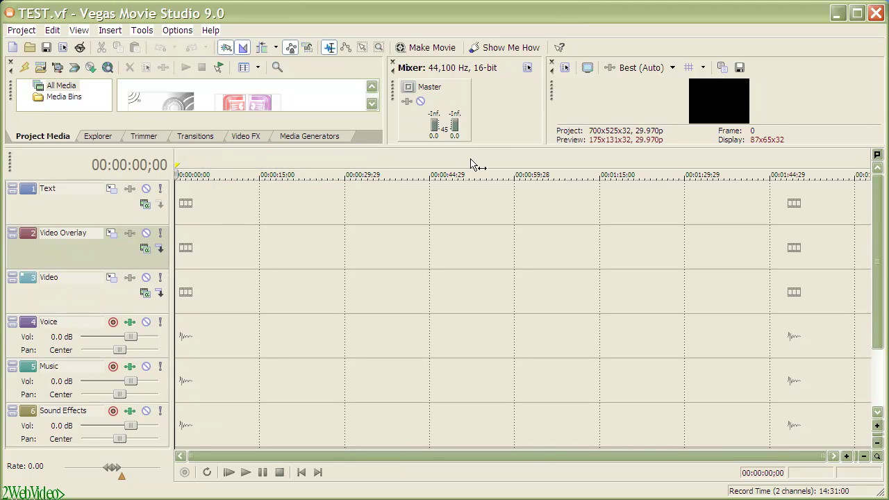
{"action": "left_click_drag", "start_coordinate": [483, 145], "coordinate": [474, 367]}
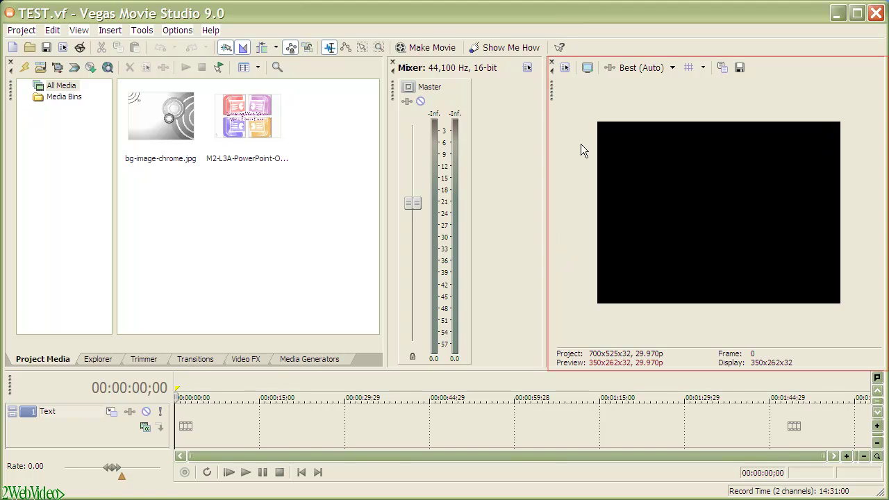
Switch preview quality to Best (Full), back to Best (Auto), then bring up Project Video Properties.
{"action": "left_click", "coordinate": [672, 69]}
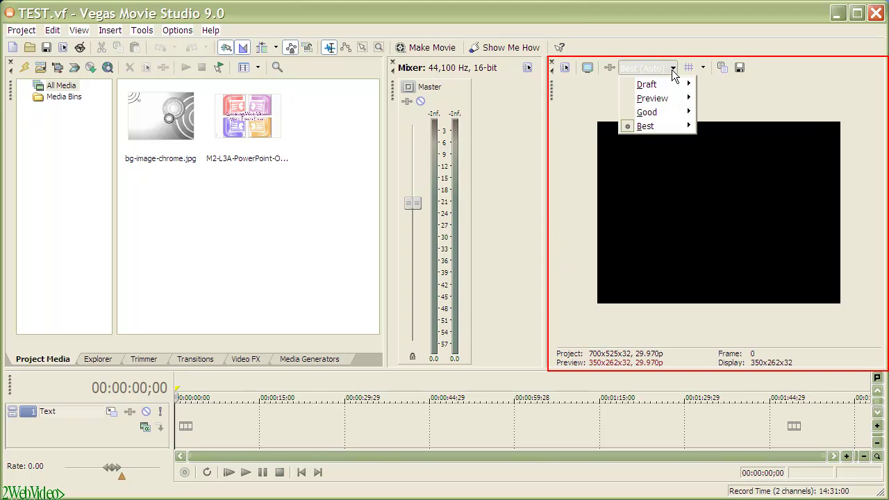
{"action": "mouse_move", "coordinate": [673, 127]}
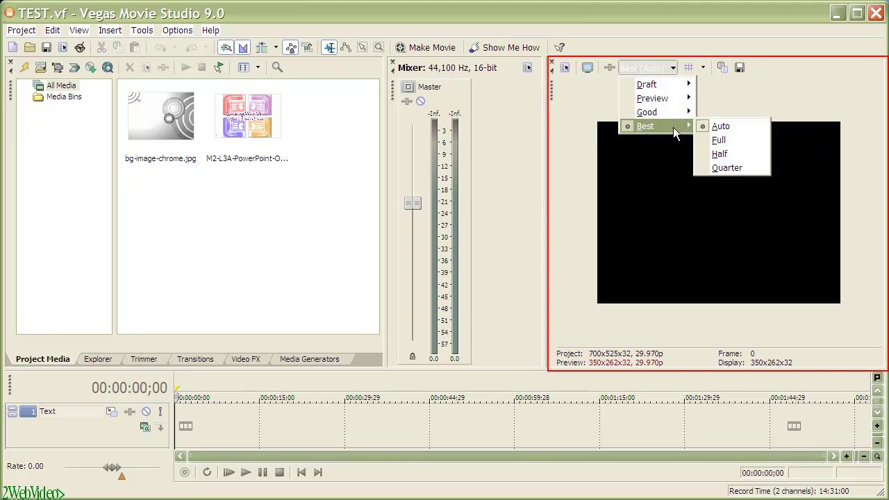
{"action": "left_click", "coordinate": [726, 140]}
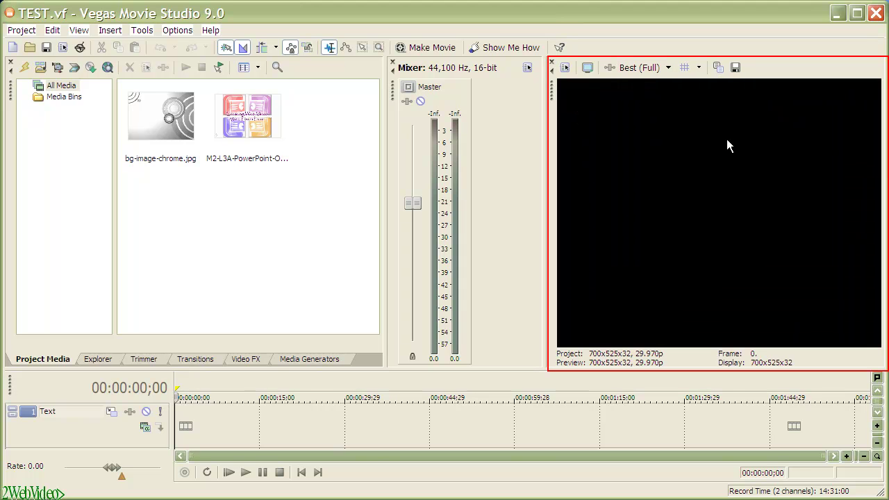
{"action": "left_click", "coordinate": [669, 70]}
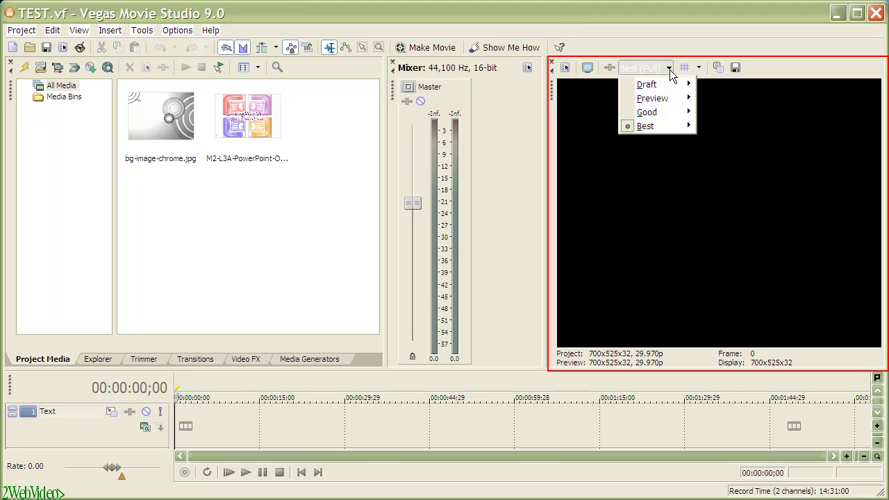
{"action": "mouse_move", "coordinate": [672, 125]}
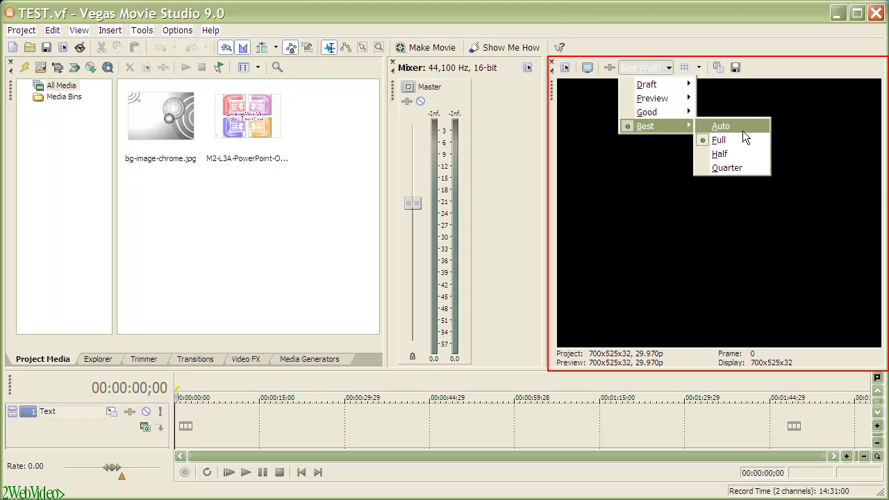
{"action": "left_click", "coordinate": [739, 128]}
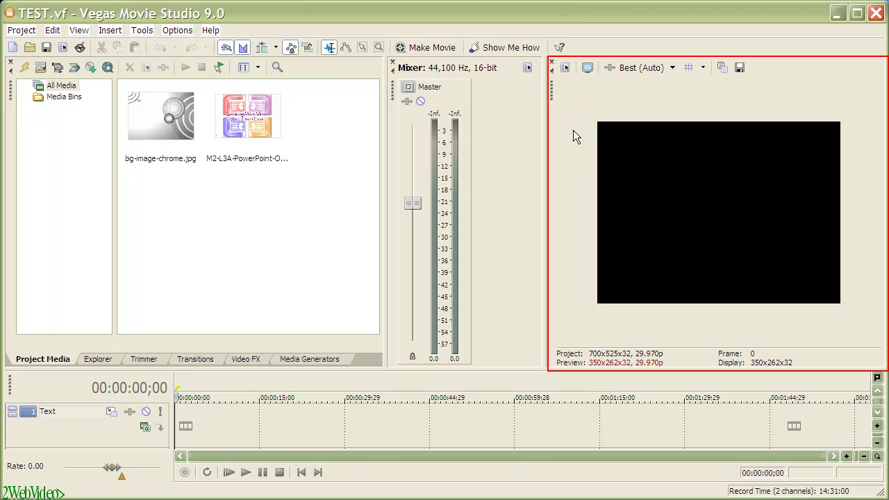
{"action": "left_click", "coordinate": [565, 68]}
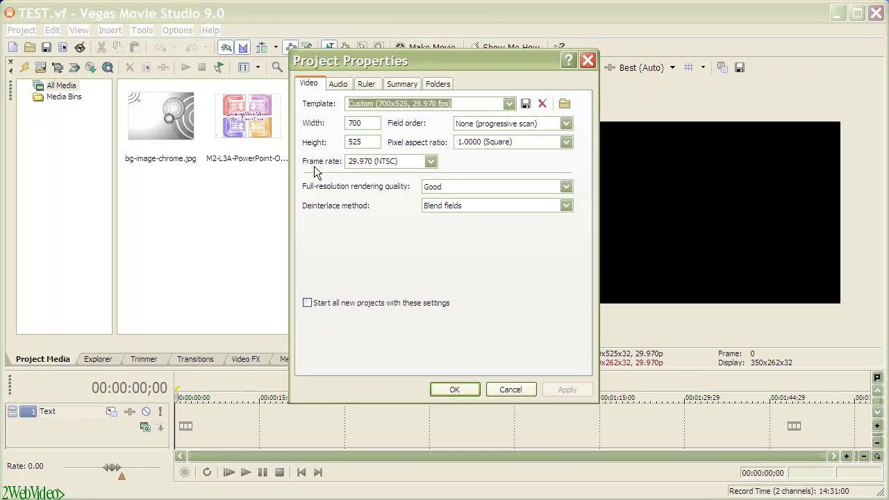
Check the Audio and Video settings, cancel Project Properties, and enlarge the timeline to show Video Overlay.
{"action": "left_click", "coordinate": [330, 86]}
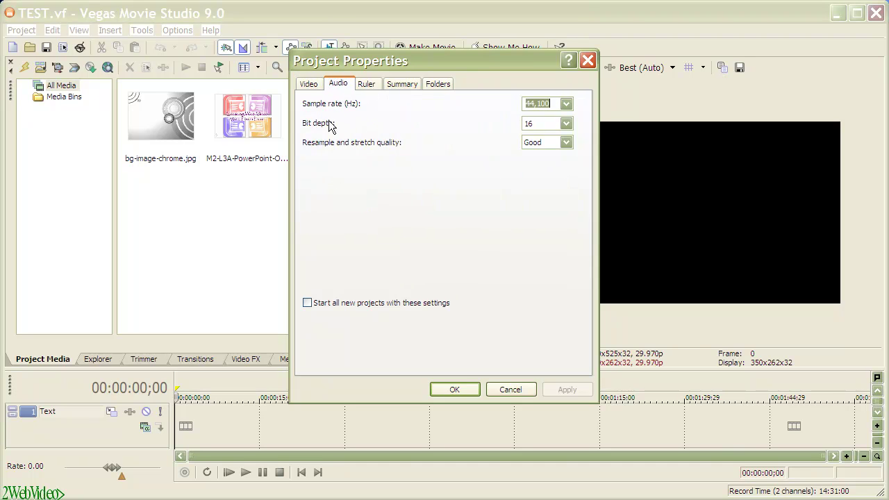
{"action": "left_click", "coordinate": [314, 85]}
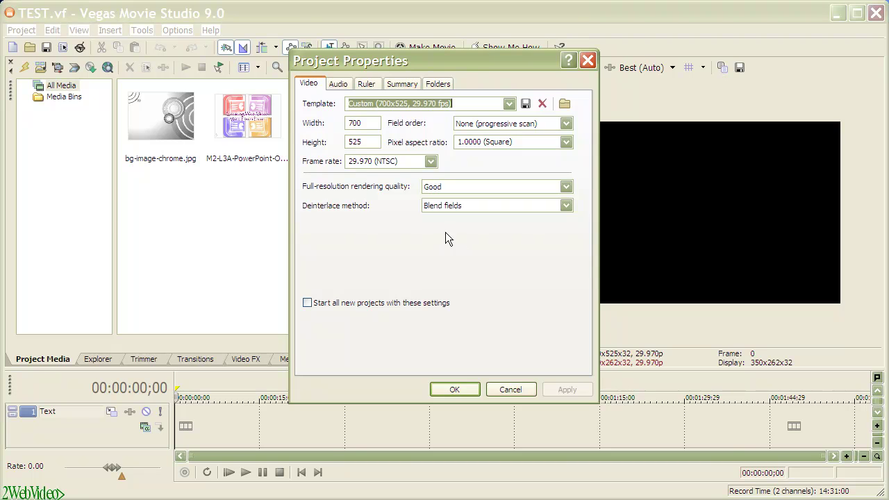
{"action": "left_click", "coordinate": [500, 385]}
{"action": "left_click_drag", "start_coordinate": [506, 369], "coordinate": [507, 275]}
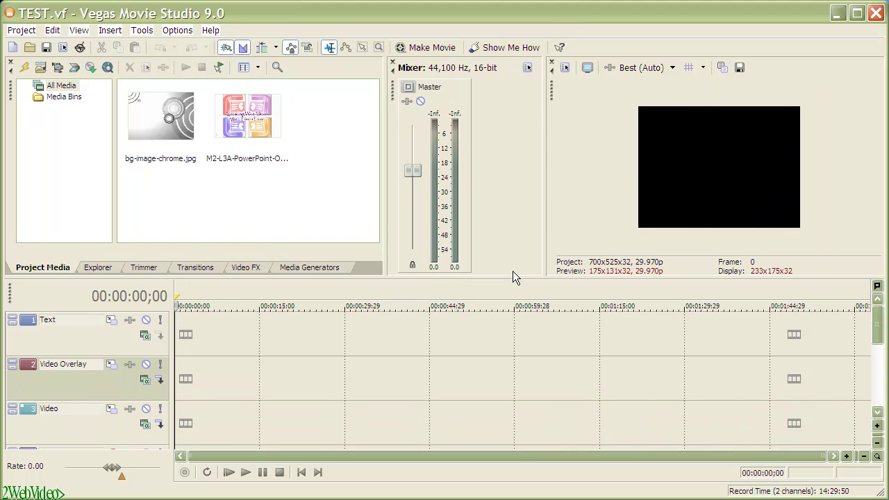
Place bg-image-chrome.jpg at the Video Overlay start and stretch it to about 00:00:13;02.
{"action": "left_click_drag", "start_coordinate": [162, 105], "coordinate": [188, 375]}
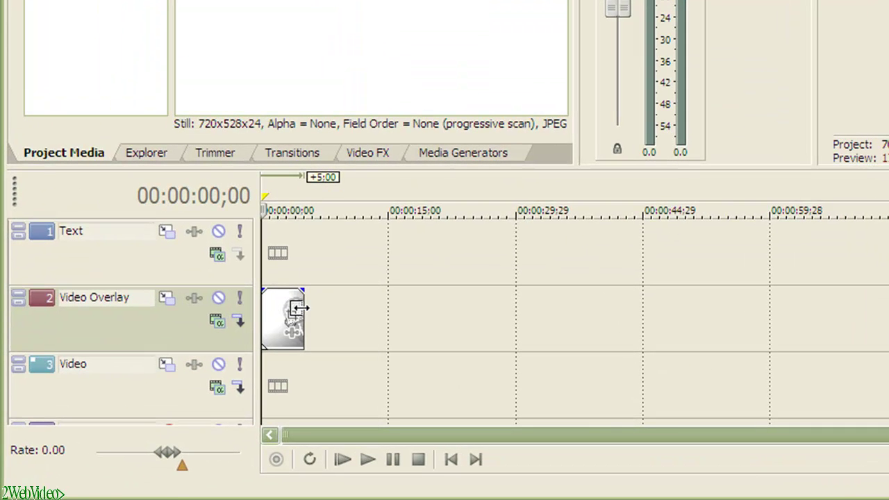
{"action": "left_click_drag", "start_coordinate": [297, 308], "coordinate": [302, 308]}
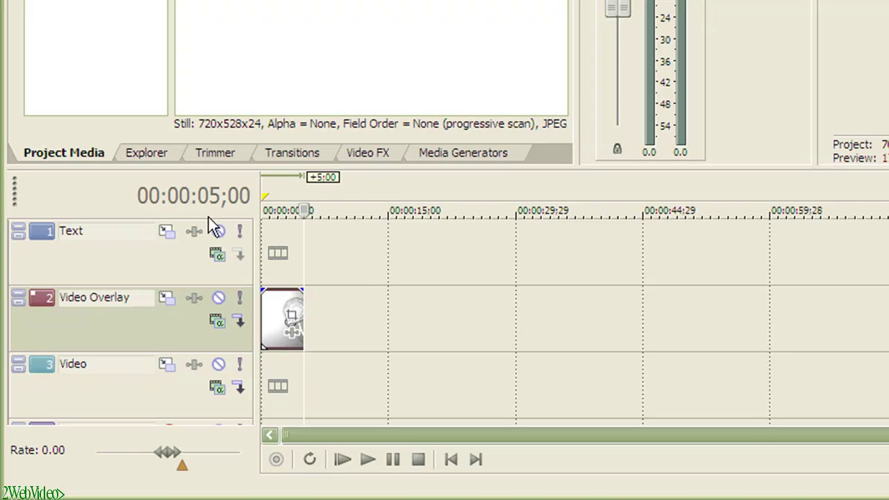
{"action": "left_click_drag", "start_coordinate": [297, 309], "coordinate": [368, 304]}
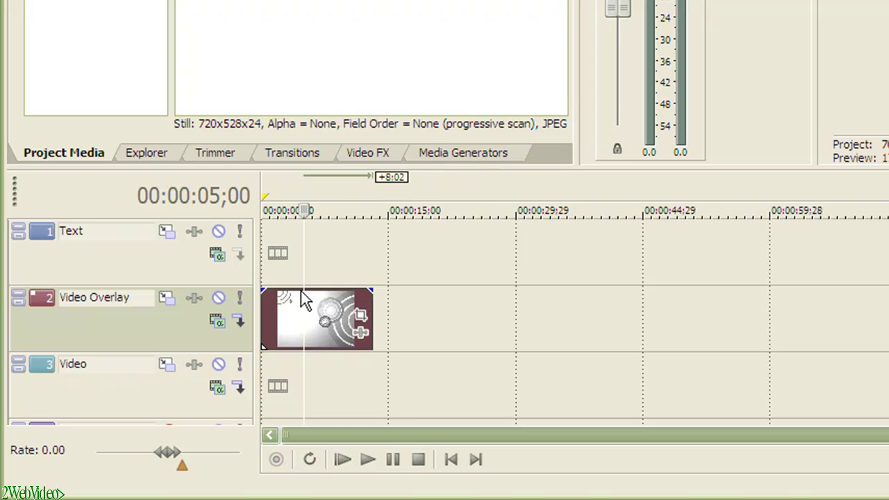
{"action": "left_click", "coordinate": [366, 305]}
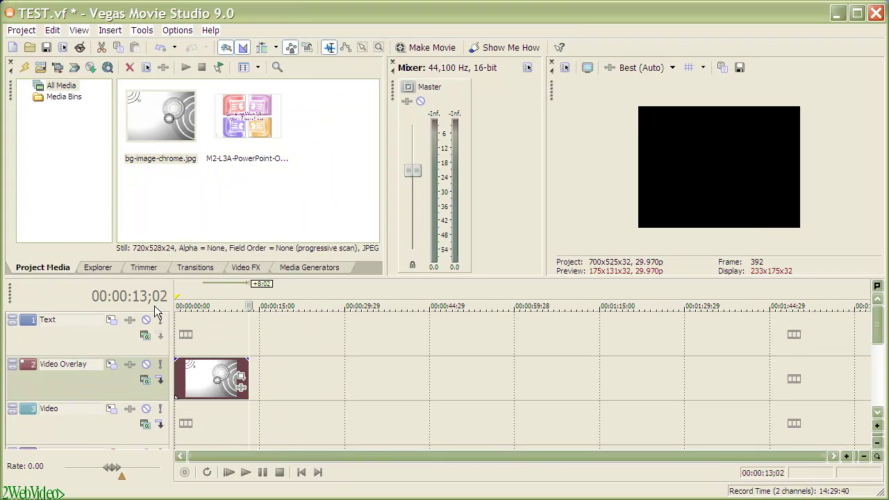
Play the project from the start, stop it, and open the chrome clip's Event Pan/Crop window.
{"action": "left_click", "coordinate": [301, 471]}
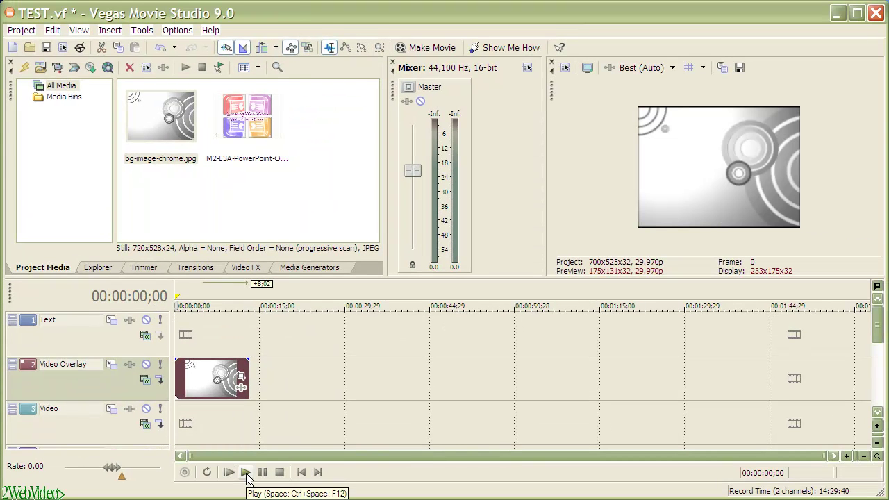
{"action": "left_click", "coordinate": [246, 472]}
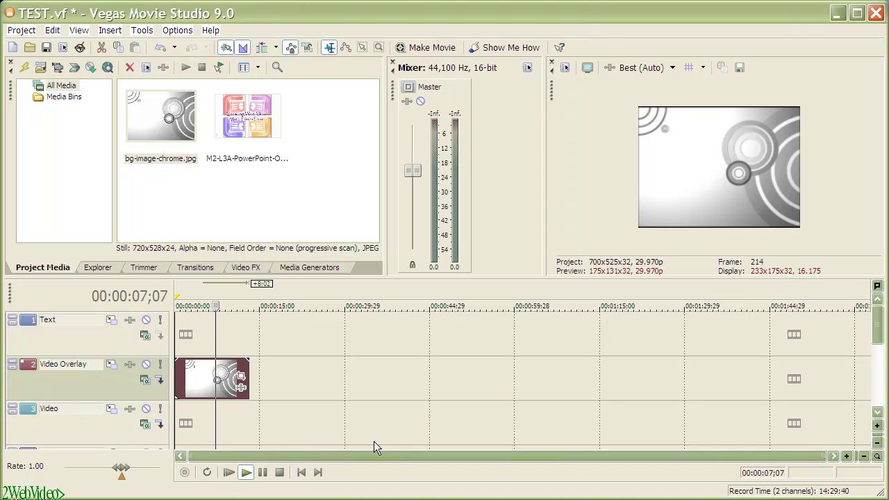
{"action": "left_click", "coordinate": [280, 472]}
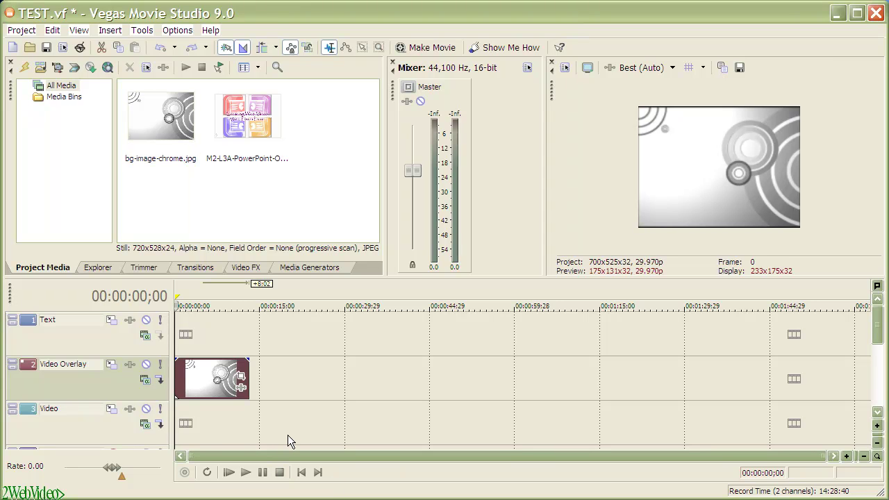
{"action": "left_click", "coordinate": [241, 380]}
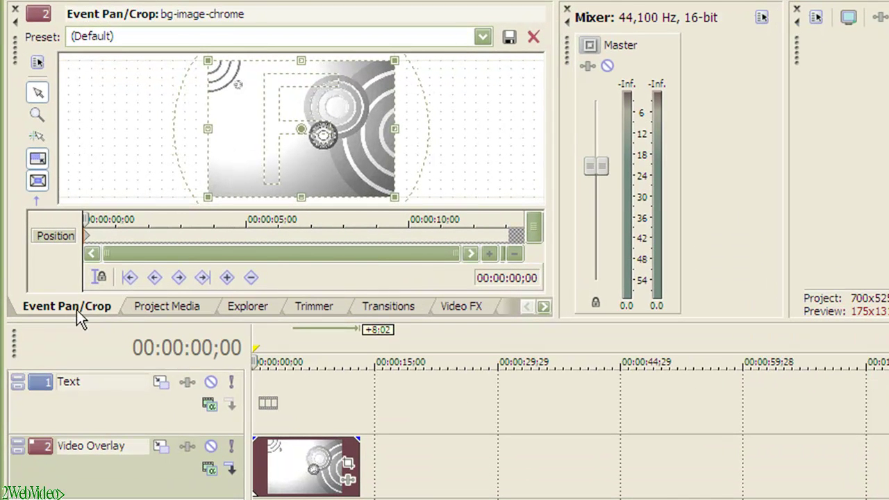
Add a zoomed-in centre crop keyframe at 5 seconds and a full-image keyframe at 10 seconds.
{"action": "mouse_move", "coordinate": [136, 251]}
{"action": "left_mouse_down"}
{"action": "mouse_move", "coordinate": [229, 247]}
{"action": "mouse_move", "coordinate": [127, 250]}
{"action": "left_mouse_up"}
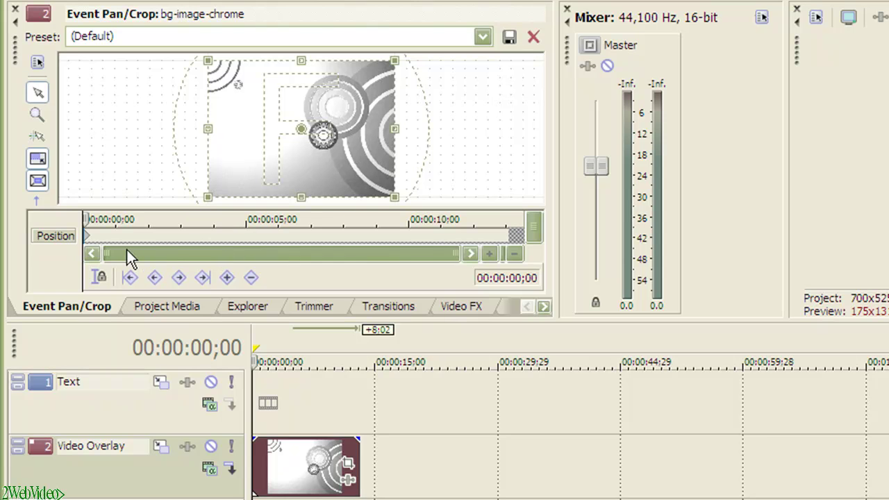
{"action": "left_click", "coordinate": [246, 233]}
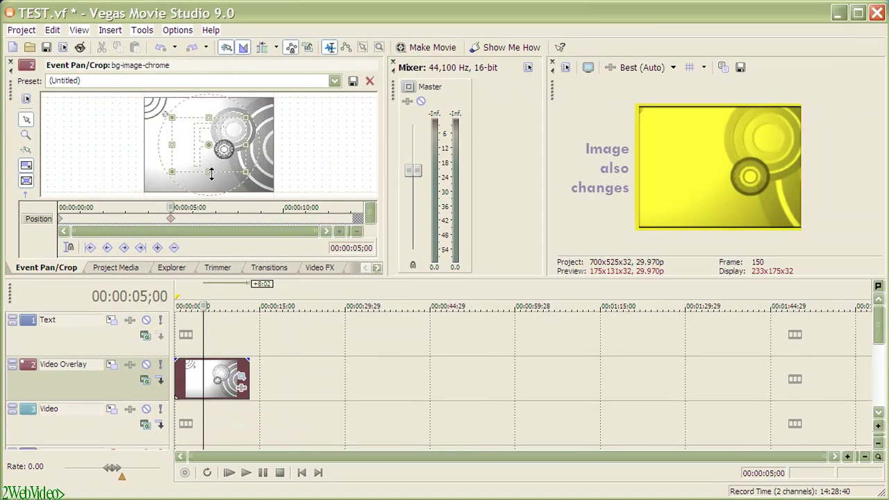
{"action": "left_click_drag", "start_coordinate": [301, 200], "coordinate": [305, 161]}
{"action": "left_click_drag", "start_coordinate": [211, 167], "coordinate": [211, 164]}
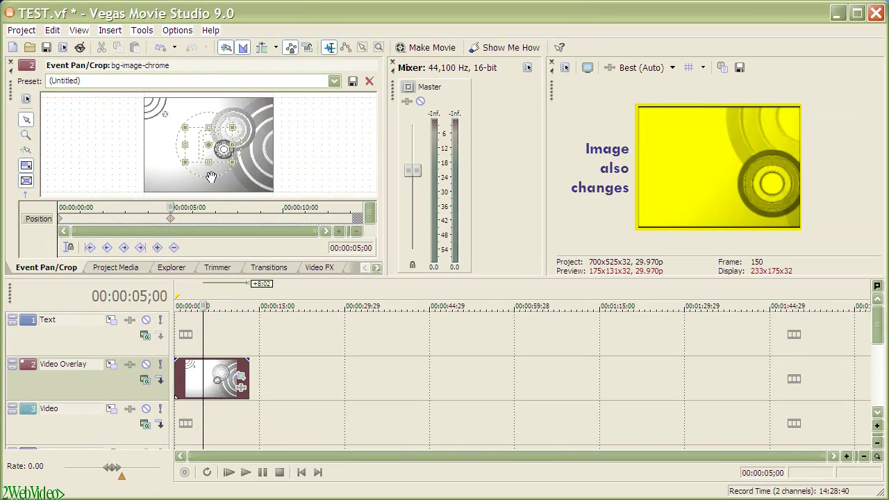
{"action": "double_click", "coordinate": [282, 220]}
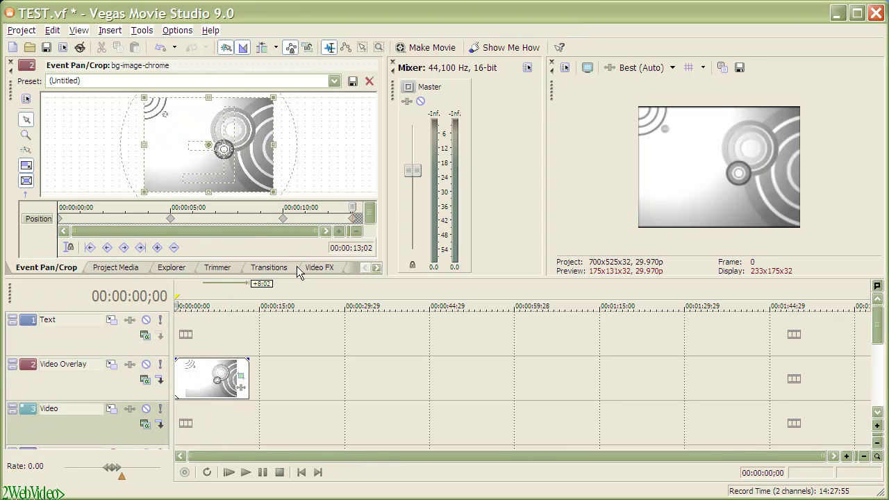
Play the project from the start to watch the chrome background zoom in and out.
{"action": "left_click", "coordinate": [246, 473]}
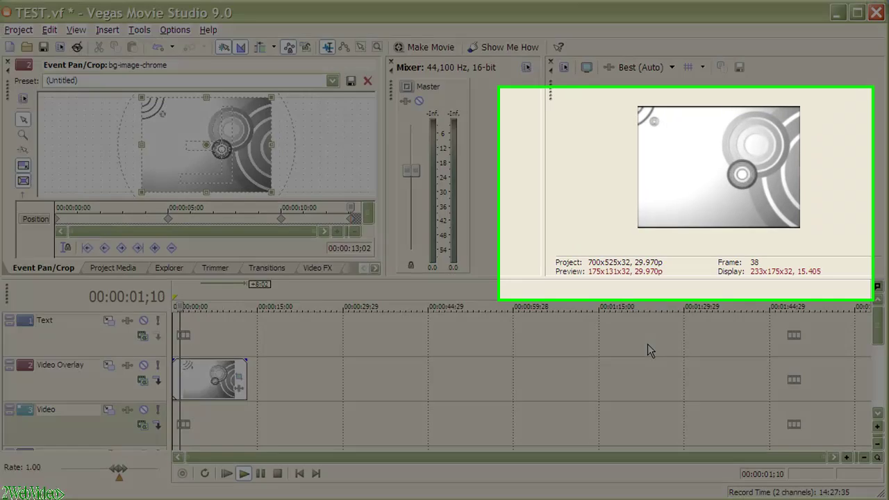